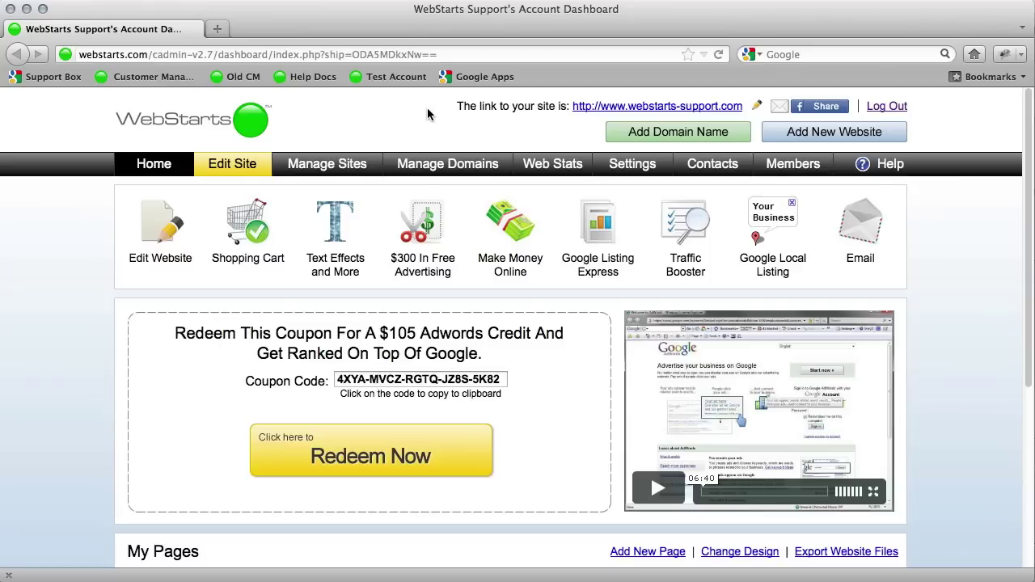
pyautogui.click(861, 232)
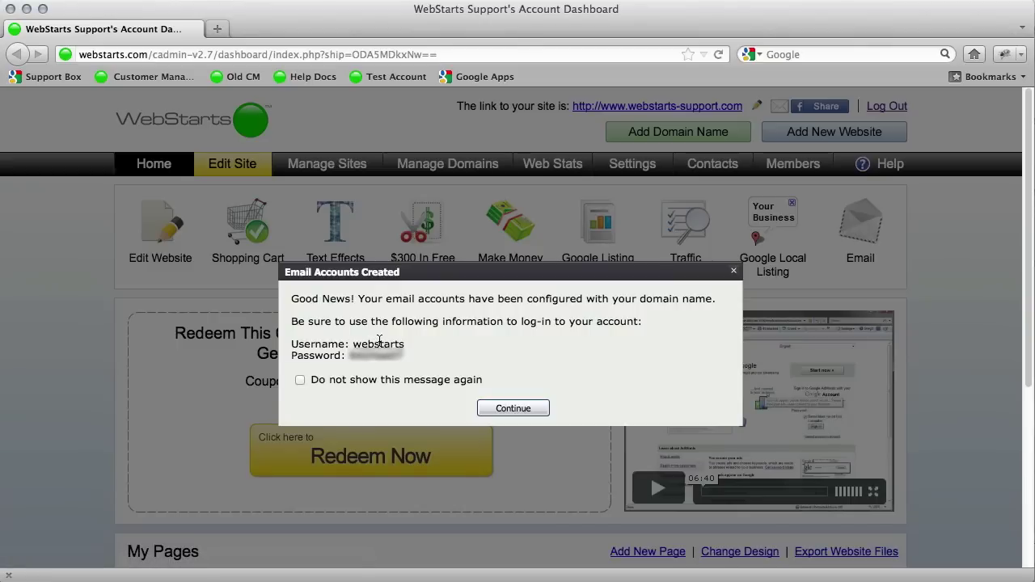
pyautogui.doubleClick(375, 355)
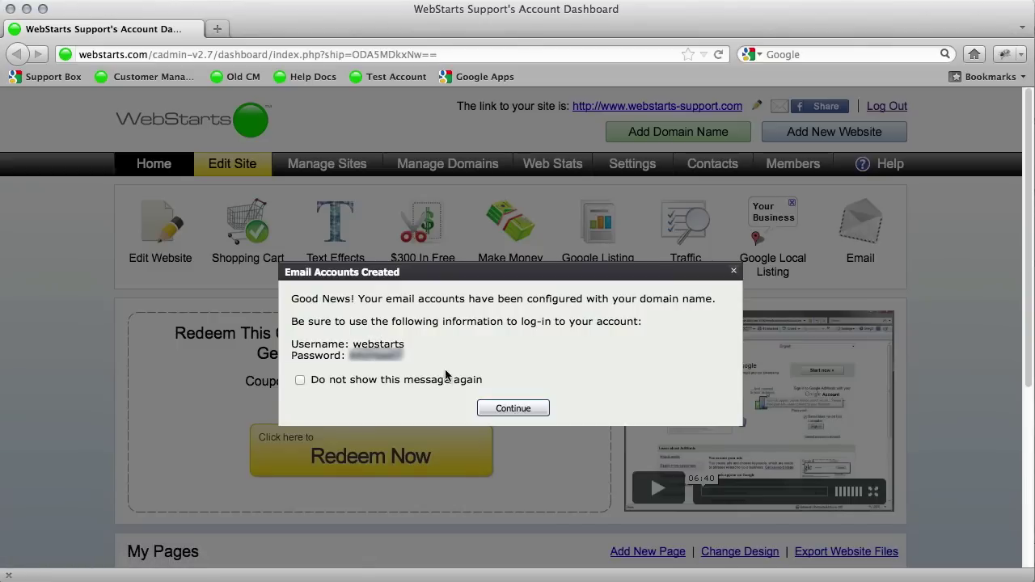
# Sign in to the domain mailbox with its username and password, keeping the session signed in.
pyautogui.click(512, 409)
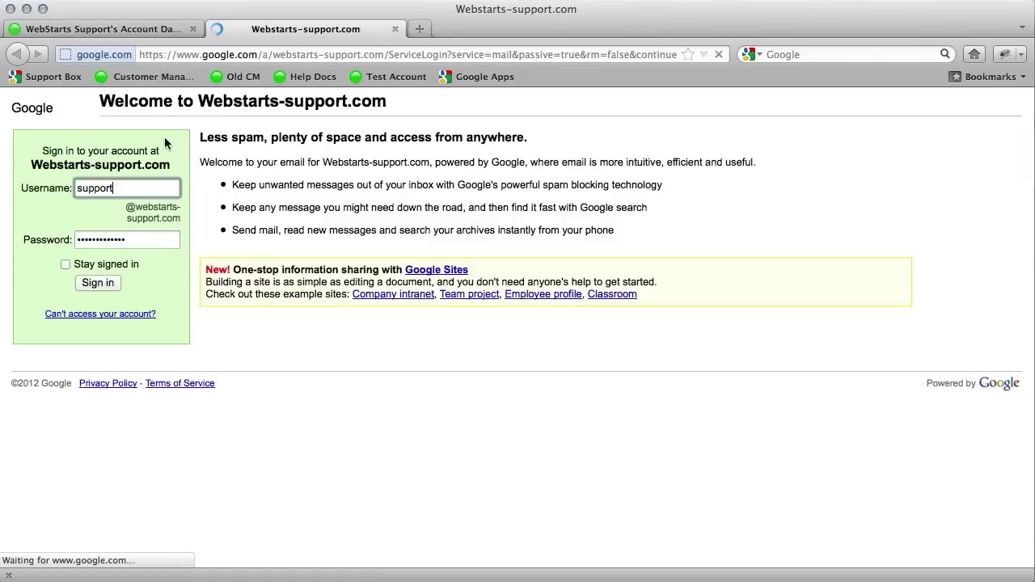
pyautogui.doubleClick(130, 211)
pyautogui.write('webs')
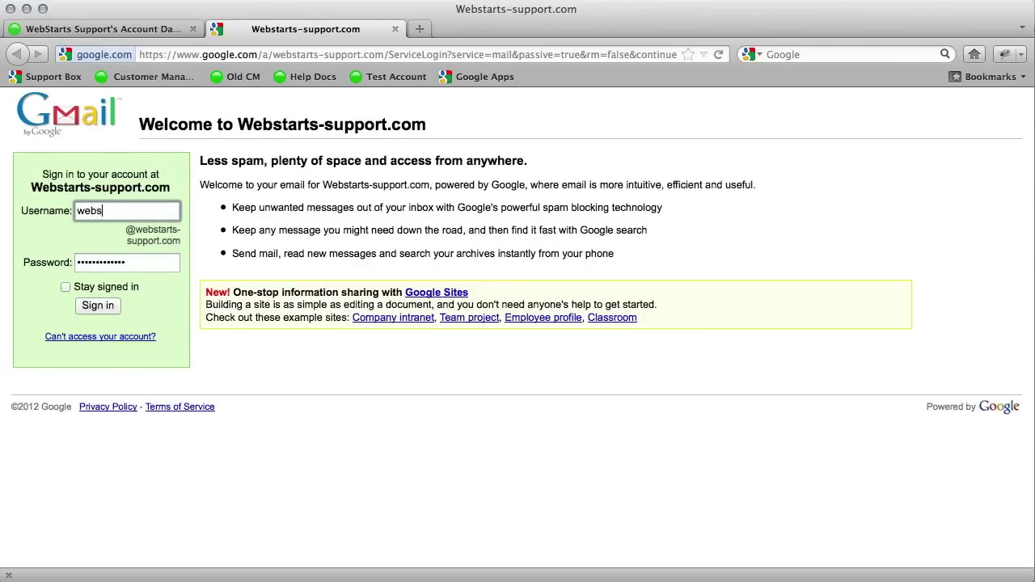
pyautogui.write('tarts')
pyautogui.press('Tab')
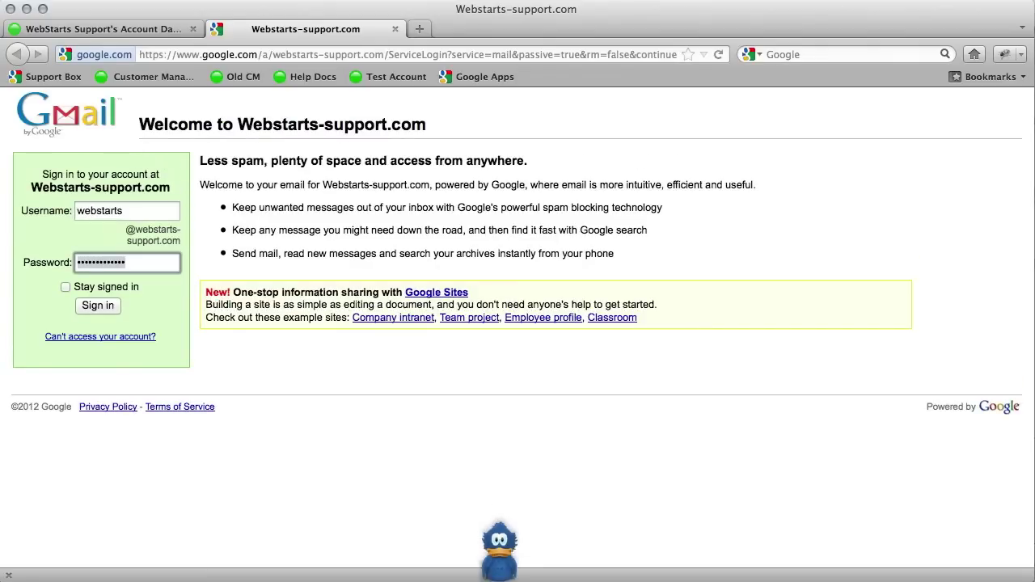
pyautogui.press('super+v')
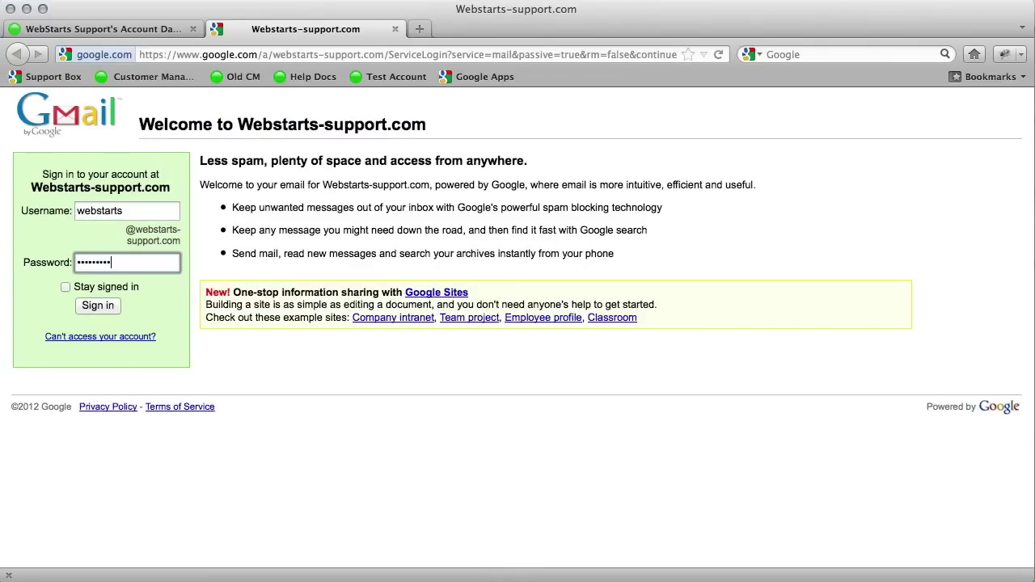
pyautogui.click(64, 288)
pyautogui.click(96, 309)
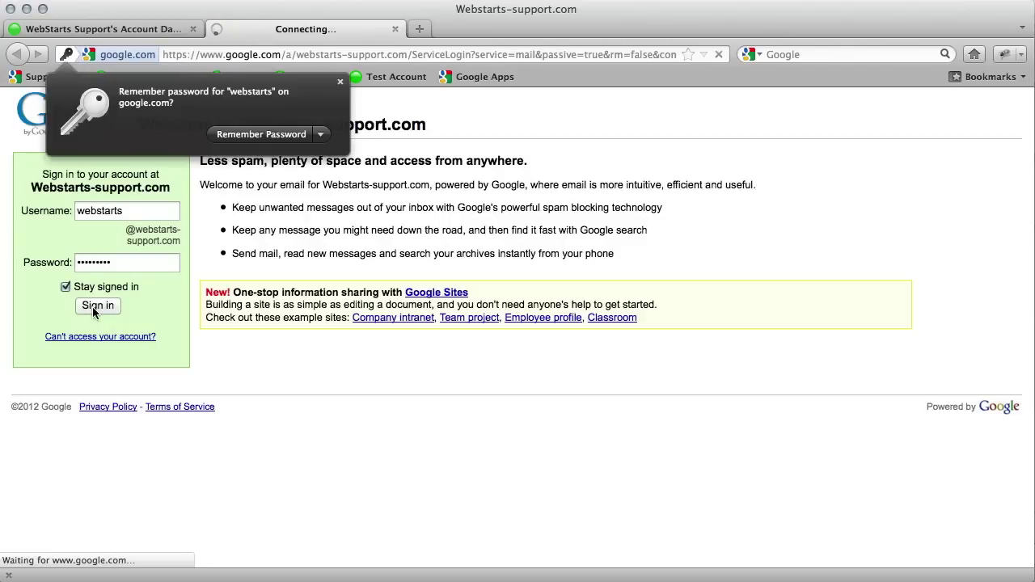
# Decline saving the password and turn on multiple sign-in for both accounts.
pyautogui.click(339, 84)
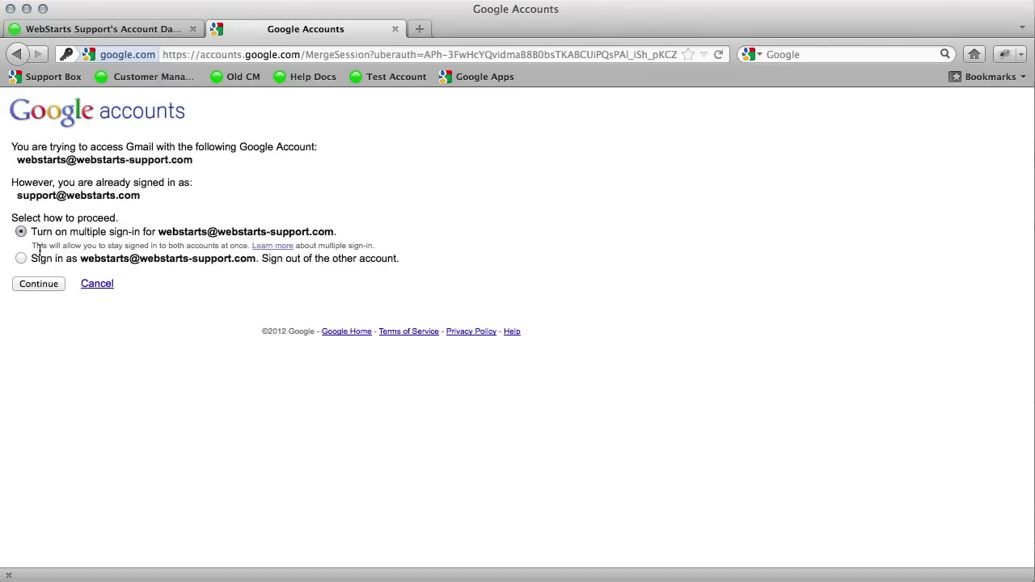
pyautogui.click(39, 286)
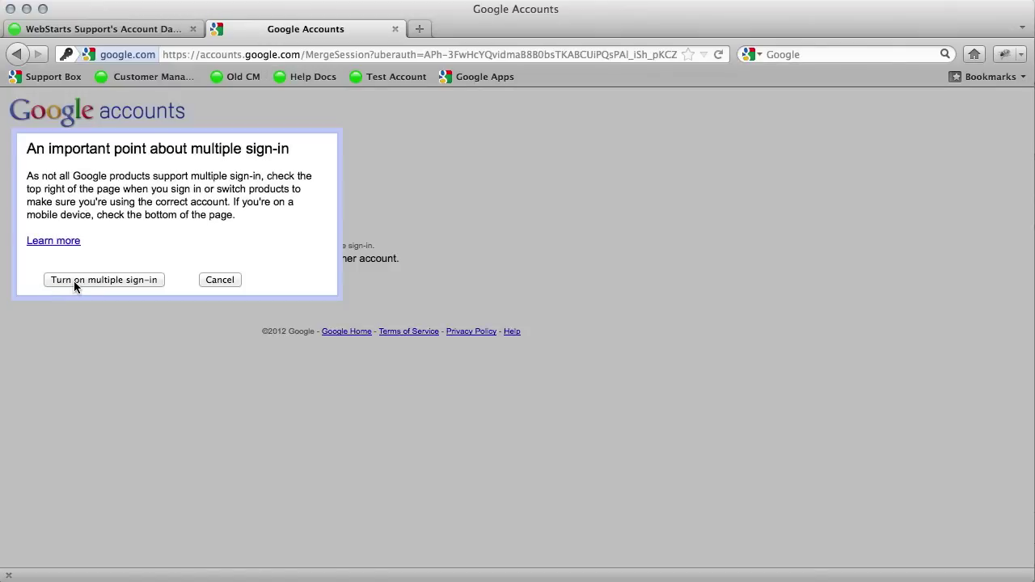
pyautogui.click(74, 280)
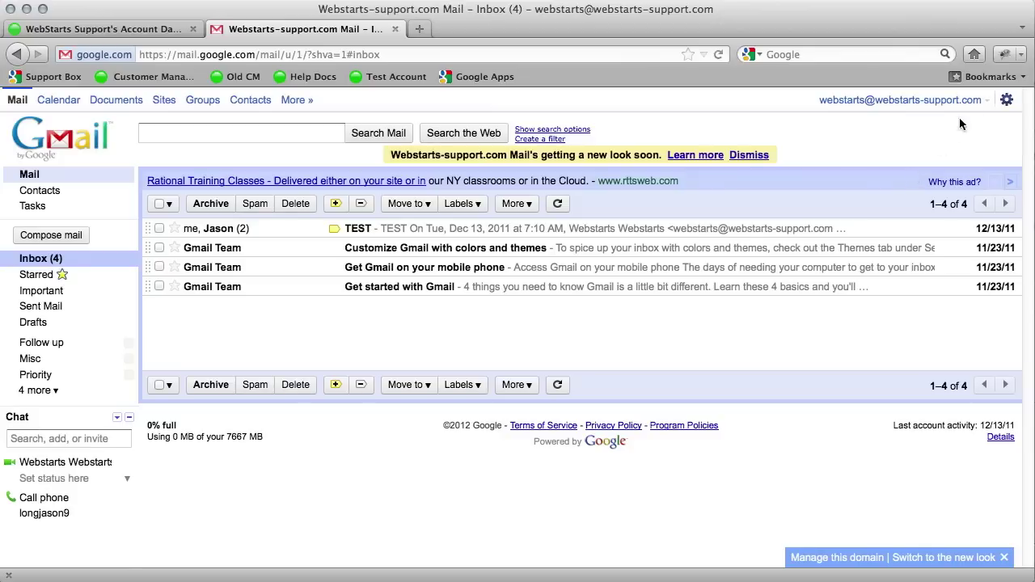
# Open the webstarts-support.com admin console from Gmail and go to Organization & users.
pyautogui.click(809, 565)
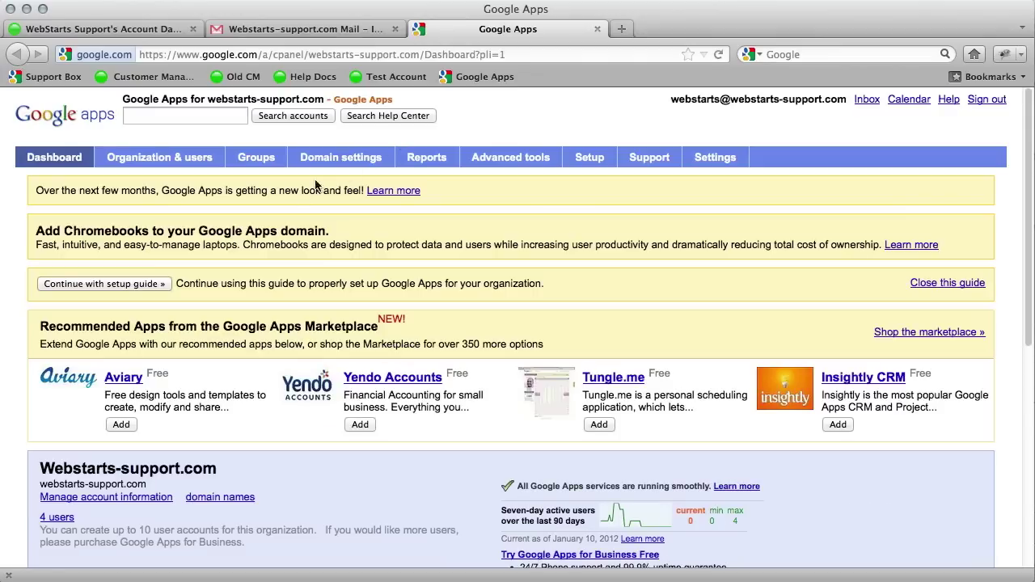
pyautogui.scroll(-5, 268, 284)
pyautogui.scroll(5, 268, 284)
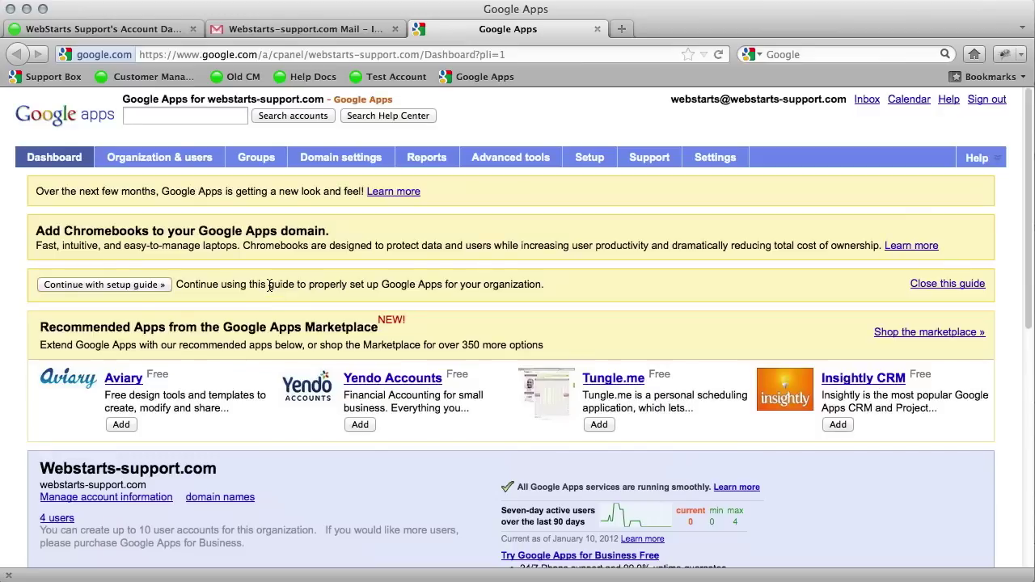
pyautogui.click(168, 165)
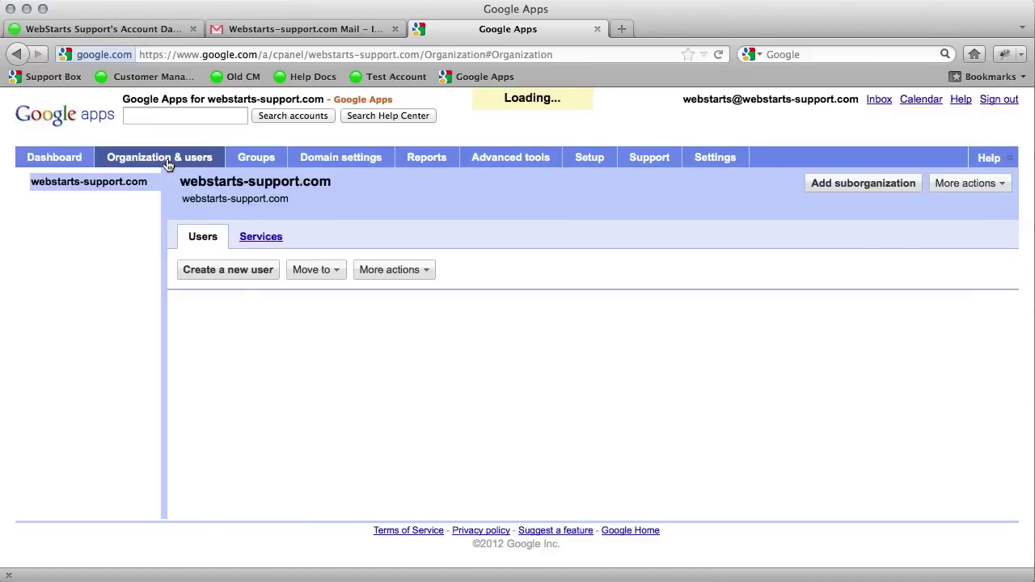
# Create user Info WebStarts with username info and a confirmed password.
pyautogui.click(214, 271)
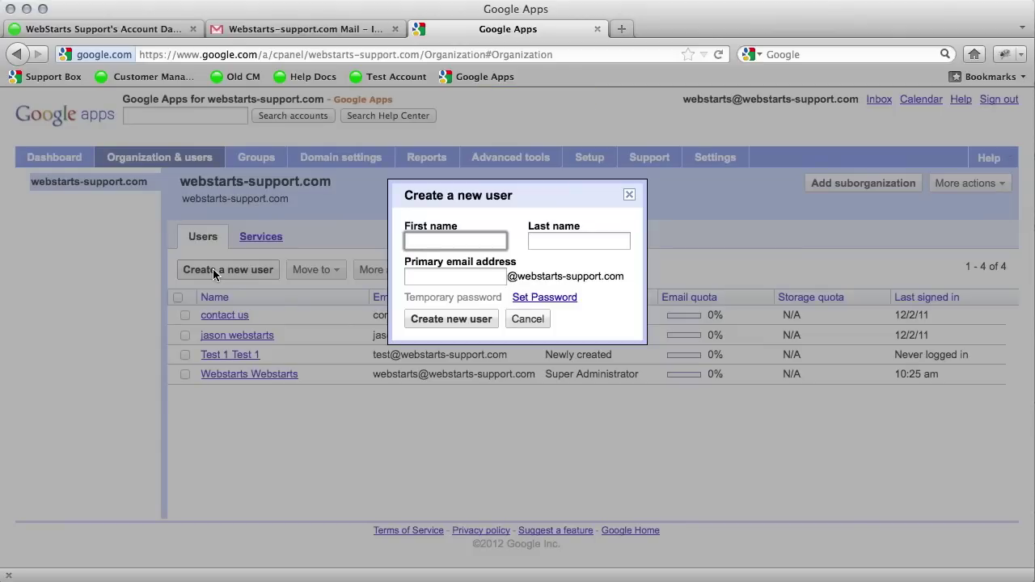
pyautogui.write('Info')
pyautogui.press('Tab')
pyautogui.write('W')
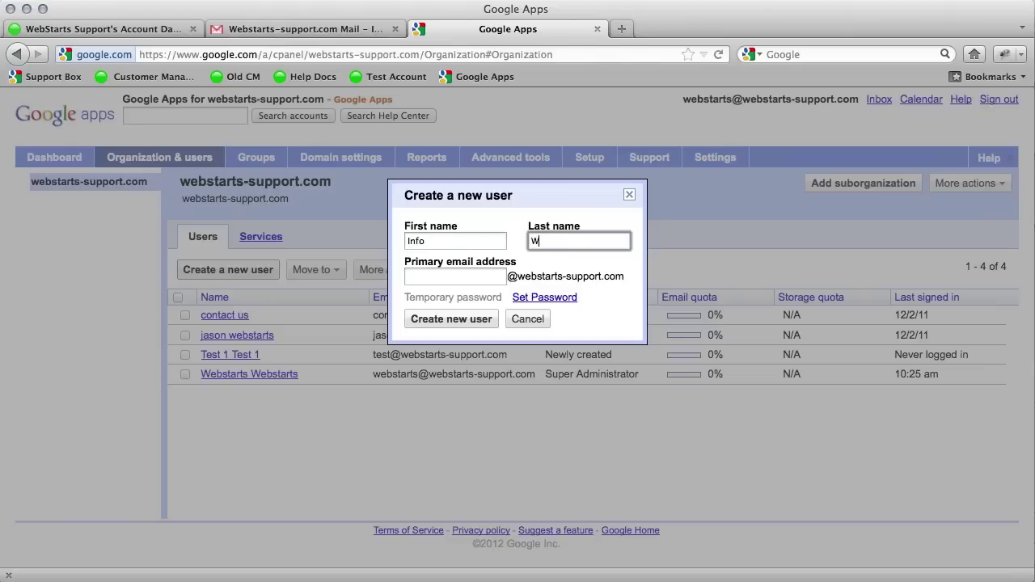
pyautogui.write('ebStarts')
pyautogui.press('Tab')
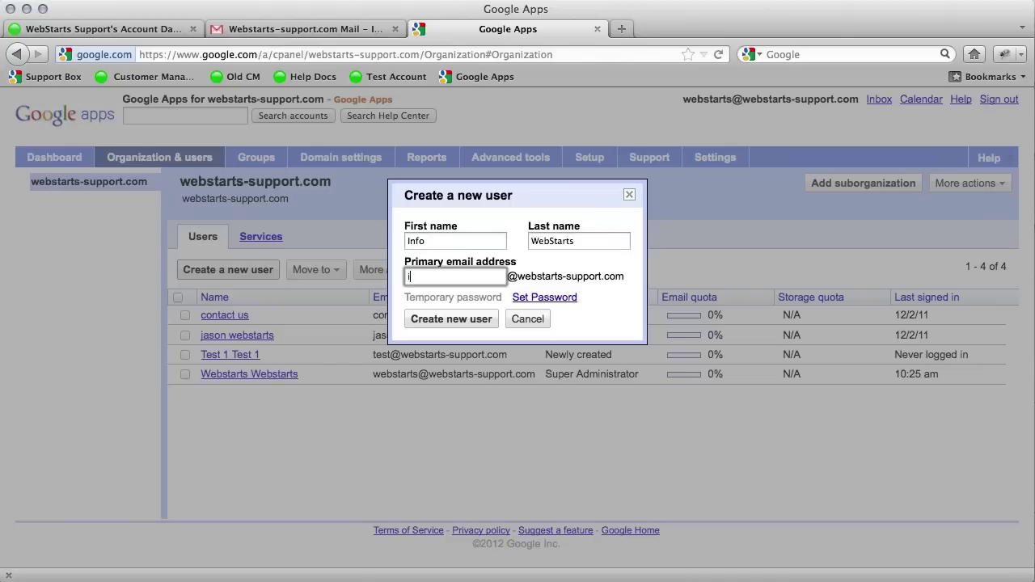
pyautogui.write('info')
pyautogui.click(536, 301)
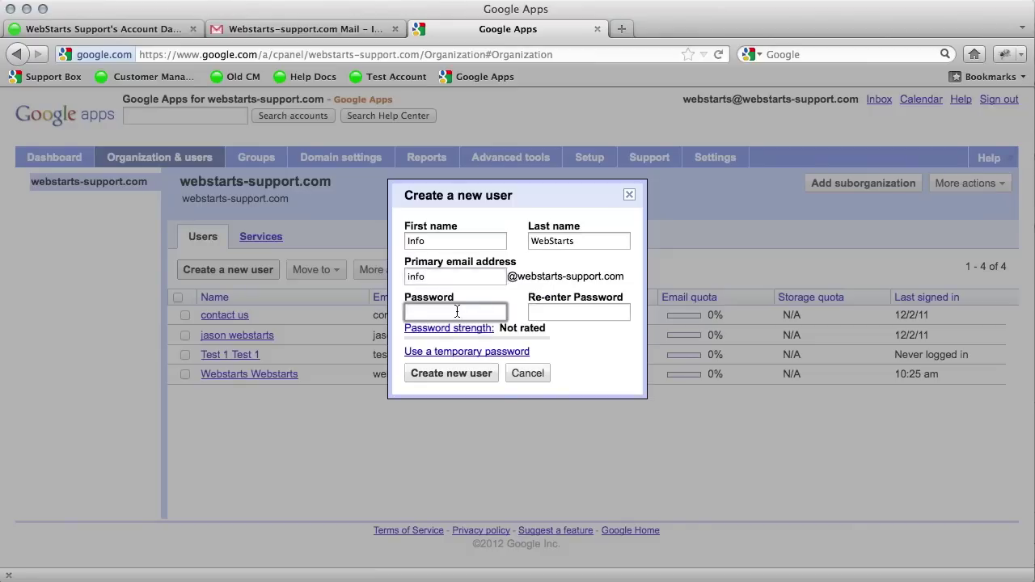
pyautogui.write('•••••••••')
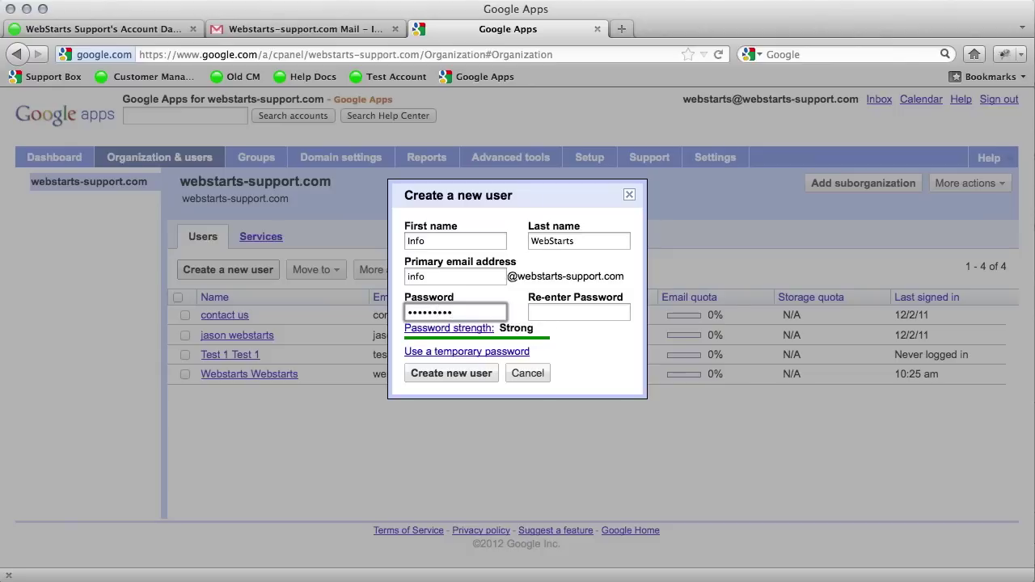
pyautogui.press('Tab')
pyautogui.write('•••••••••')
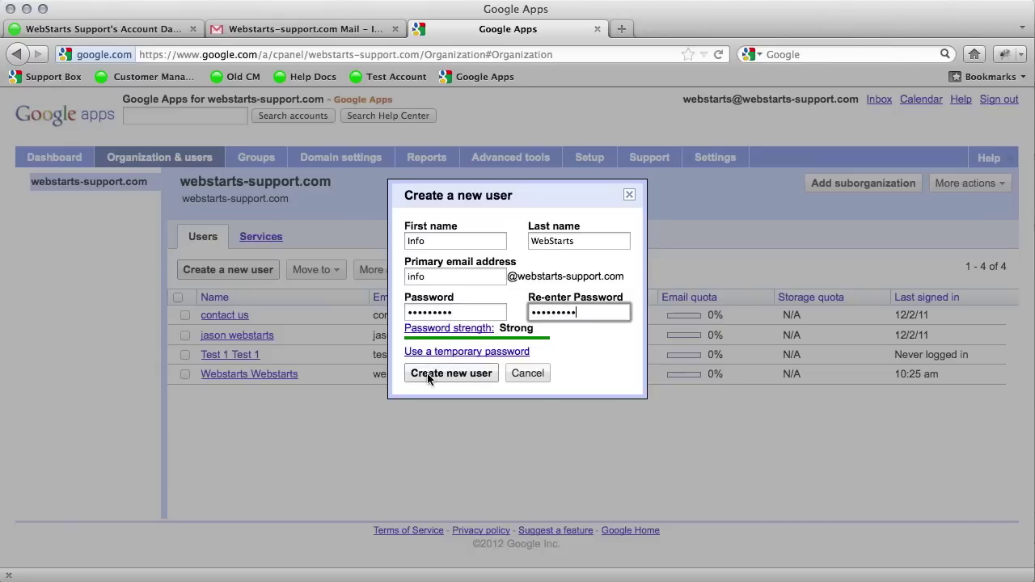
pyautogui.click(438, 376)
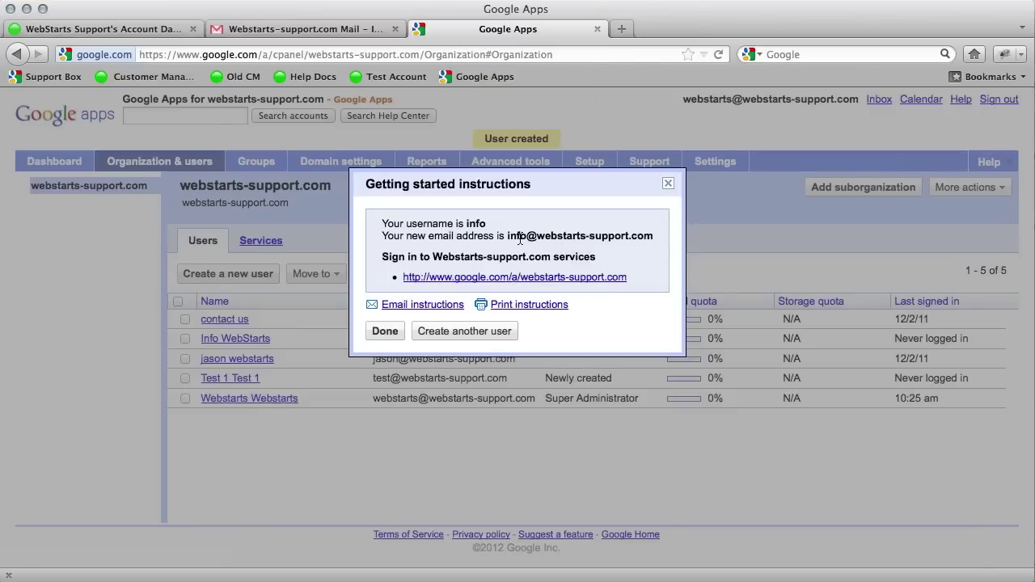
# Sign out of the administrator account and sign back in as info with its password.
pyautogui.click(386, 330)
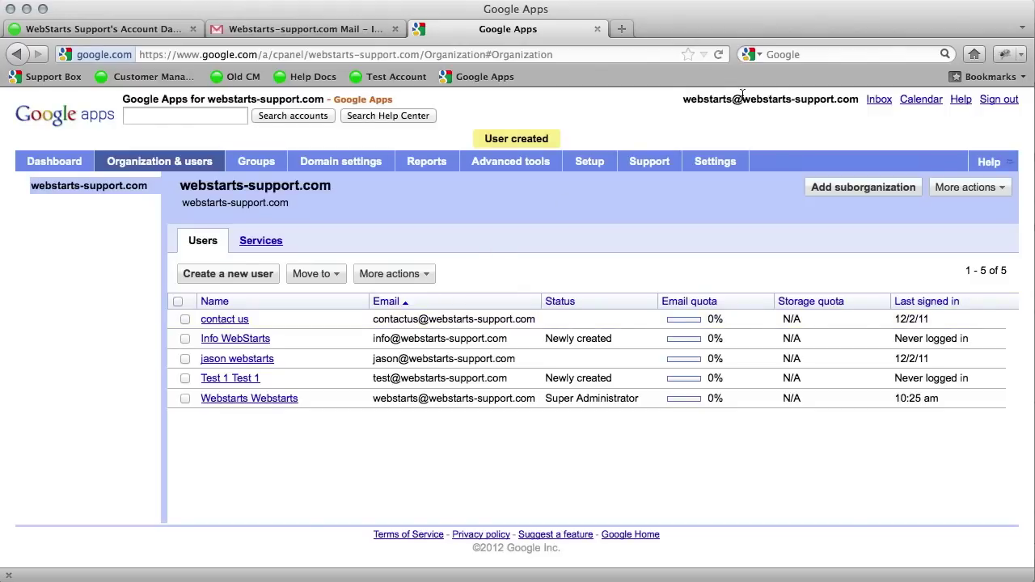
pyautogui.click(996, 100)
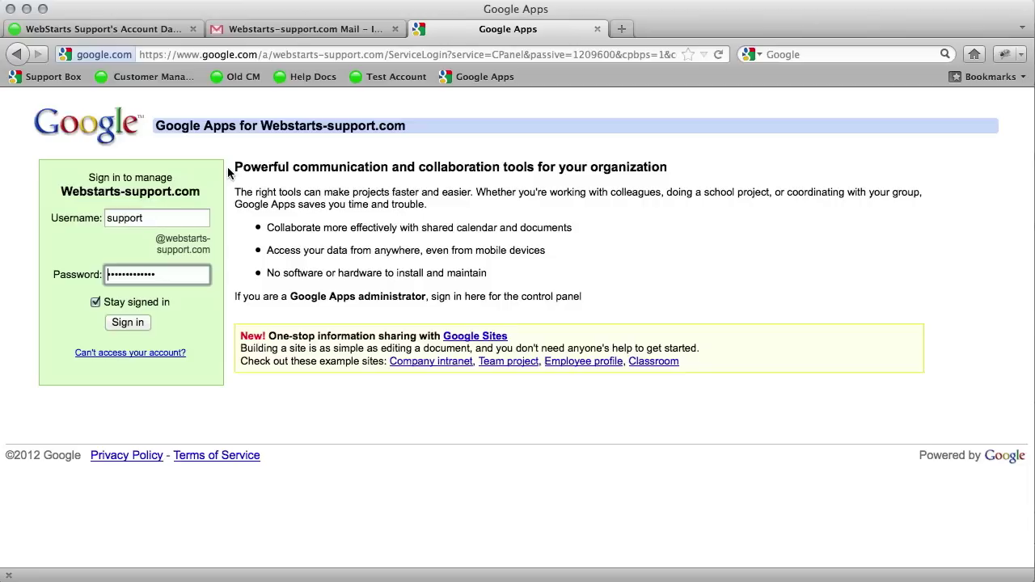
pyautogui.doubleClick(180, 213)
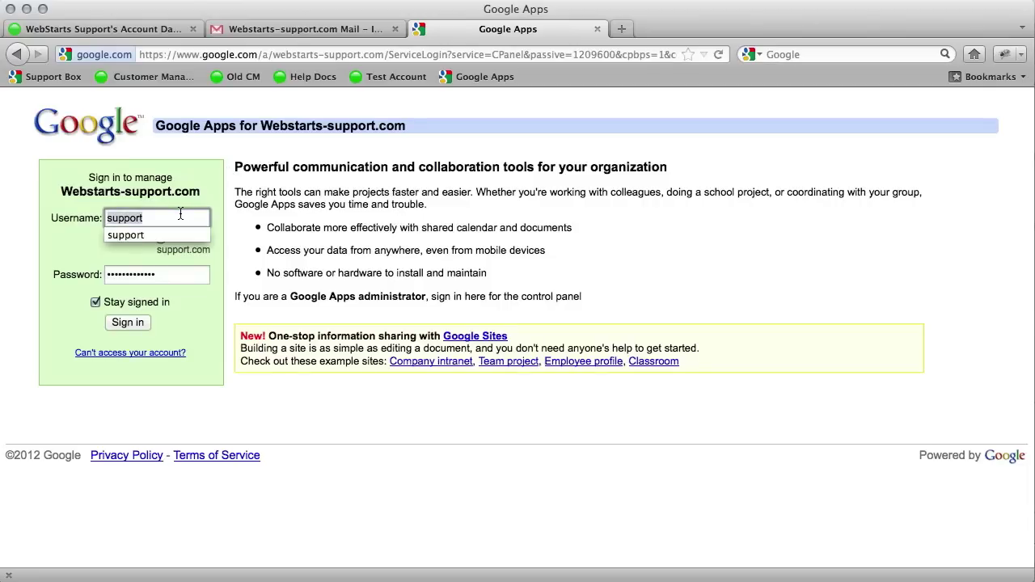
pyautogui.write('info')
pyautogui.press('Tab')
pyautogui.write('••••••••')
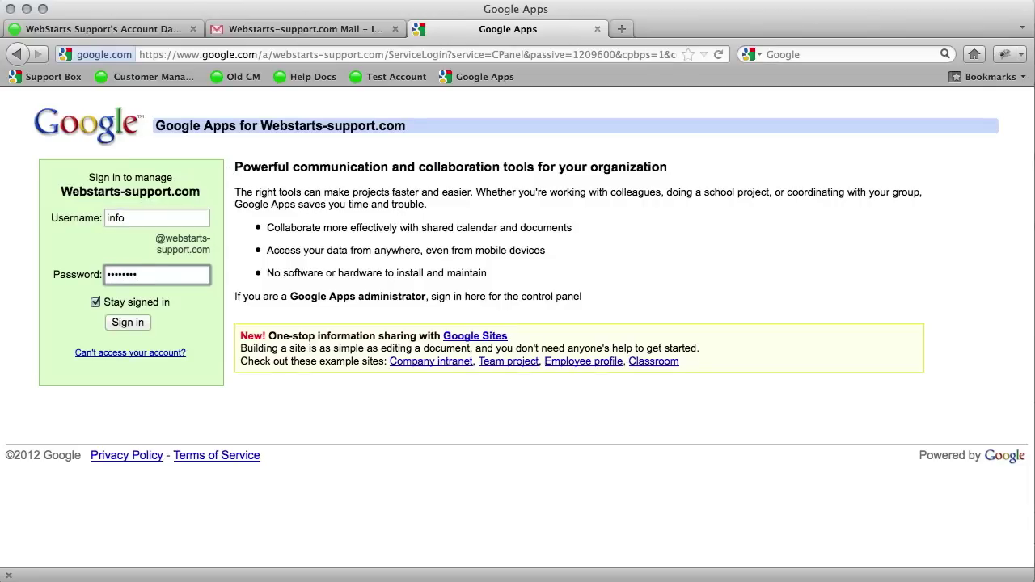
pyautogui.write('•')
pyautogui.click(135, 325)
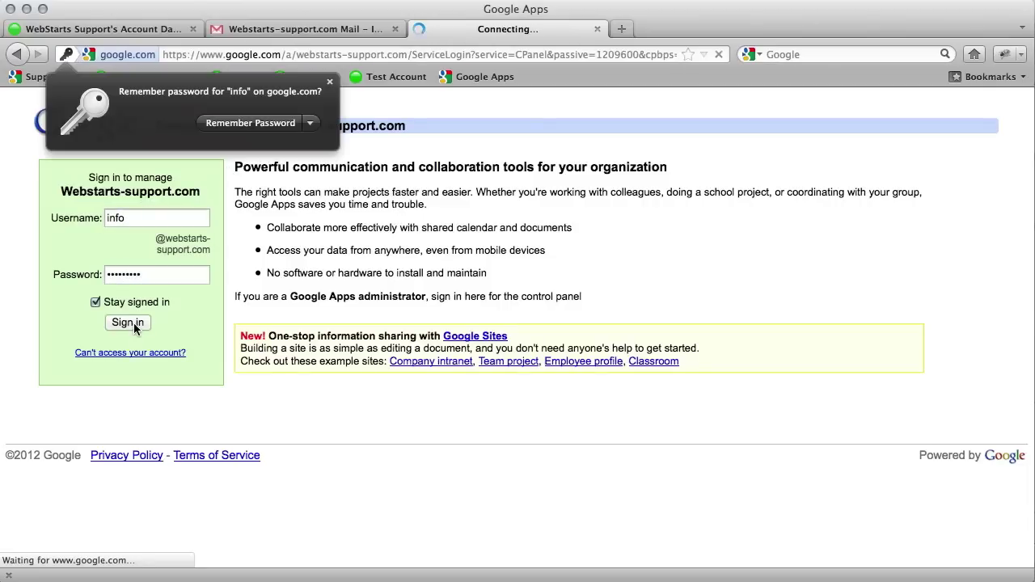
# Enter the verification characters and accept the Terms of Service for the info account.
pyautogui.click(329, 84)
pyautogui.scroll(-10, 324, 387)
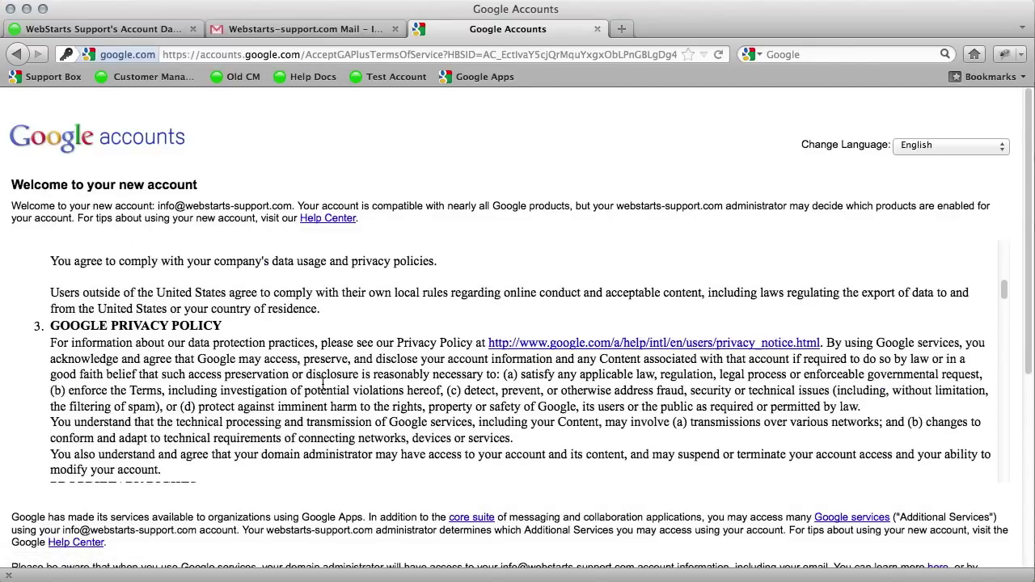
pyautogui.scroll(-5, 323, 558)
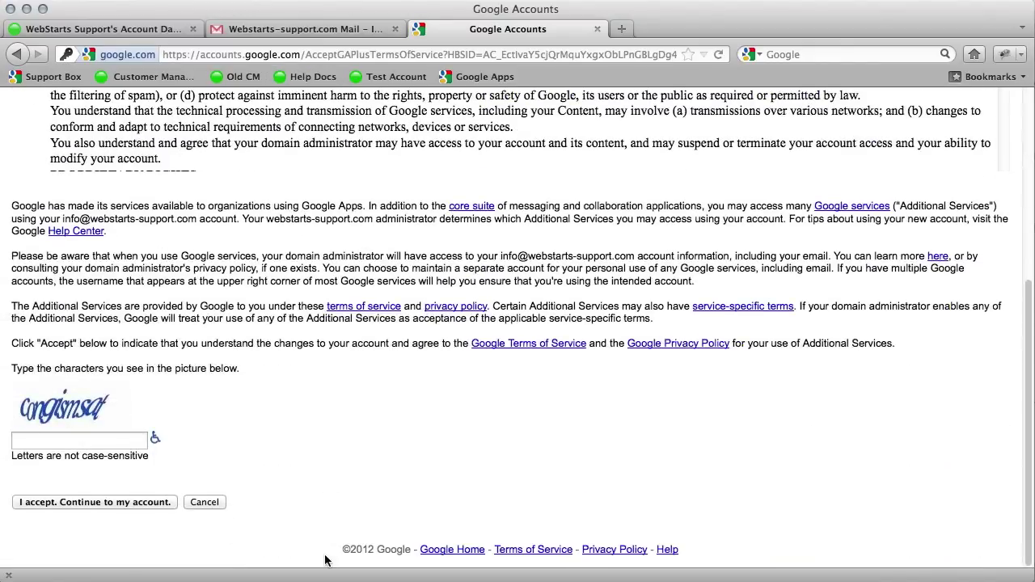
pyautogui.click(120, 443)
pyautogui.write('congis')
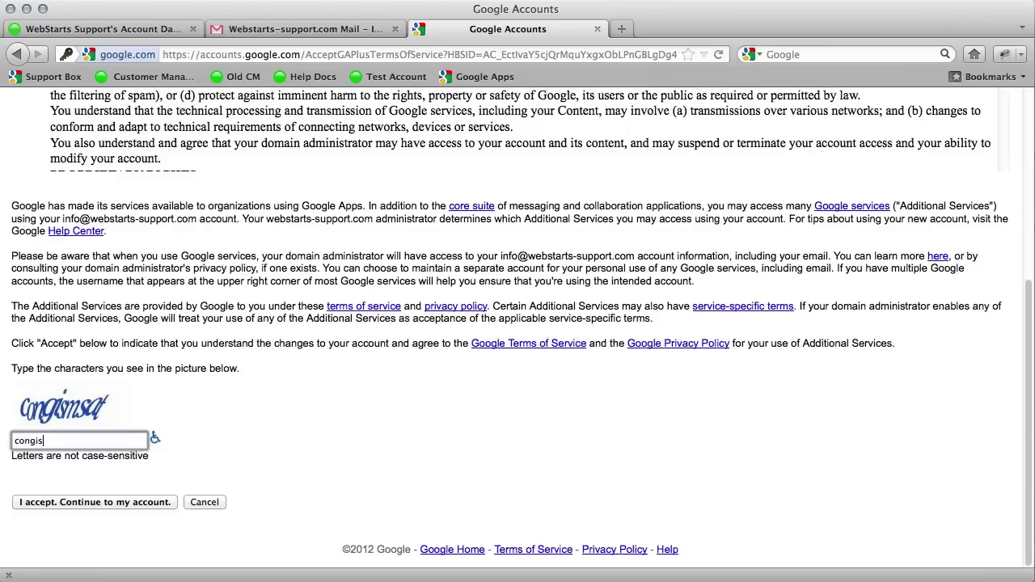
pyautogui.write('msat')
pyautogui.click(91, 504)
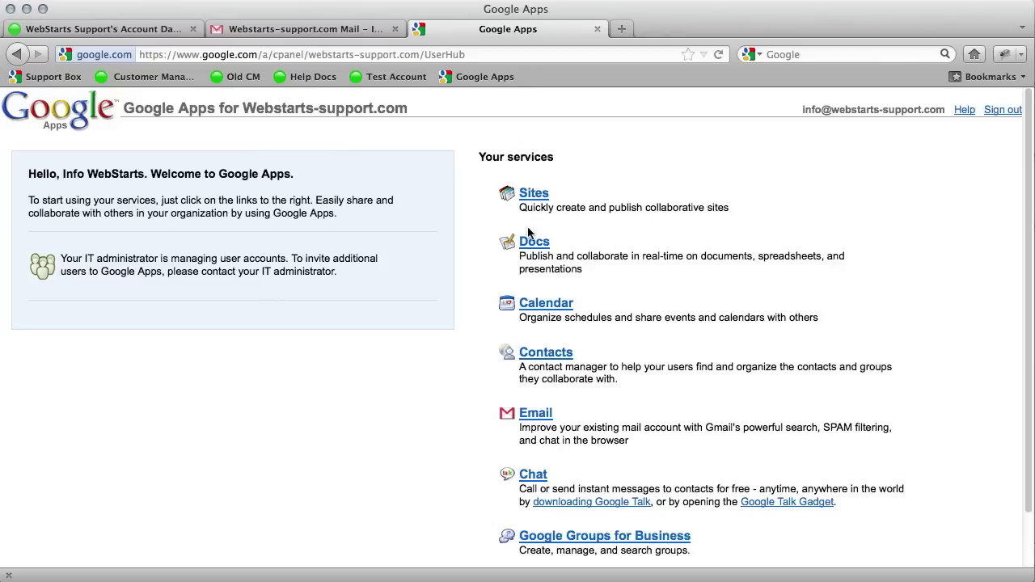
# Launch the info account's Email service, then return to the WebStarts Account Dashboard tab.
pyautogui.scroll(-2, 537, 409)
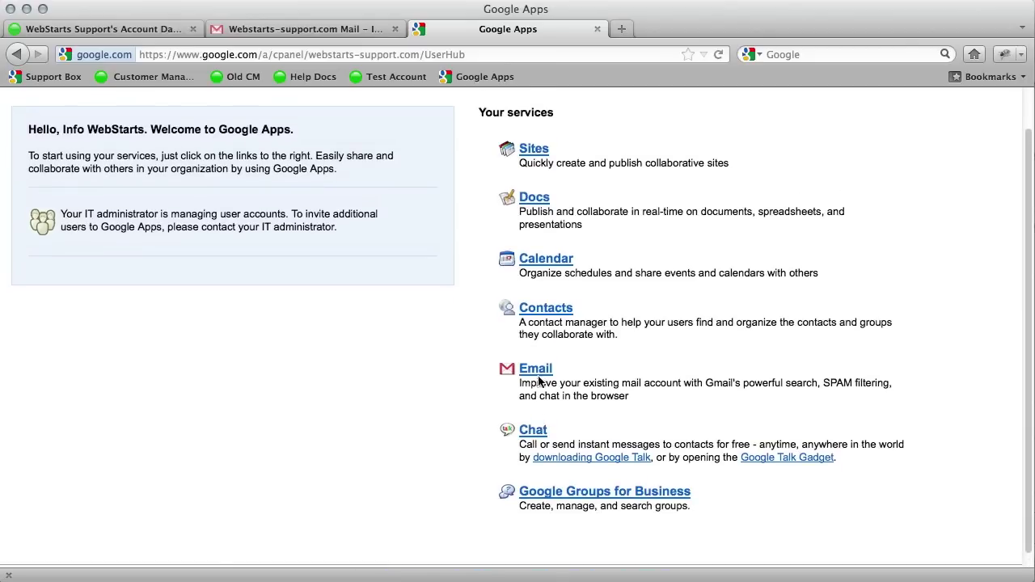
pyautogui.click(538, 370)
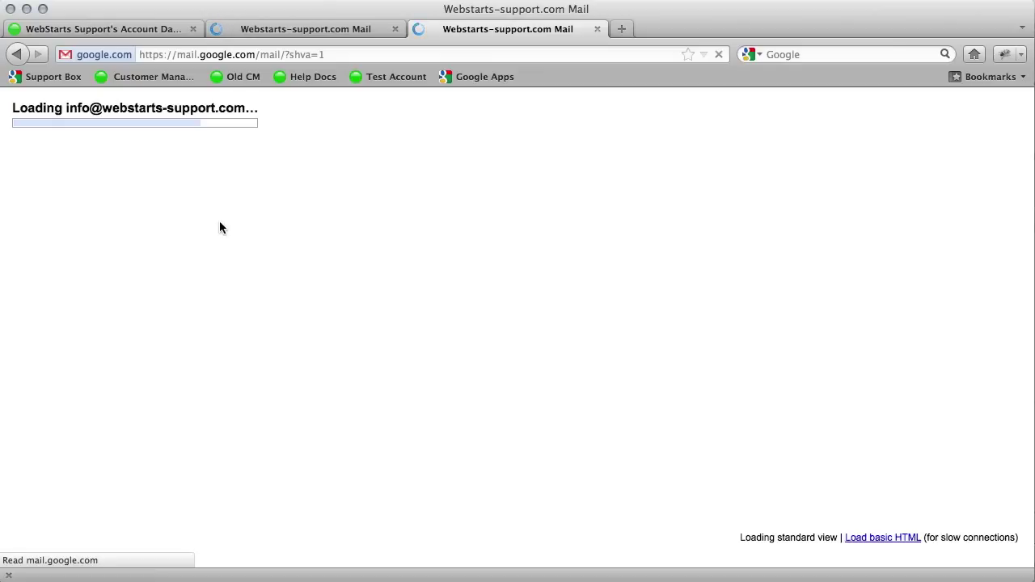
pyautogui.click(151, 31)
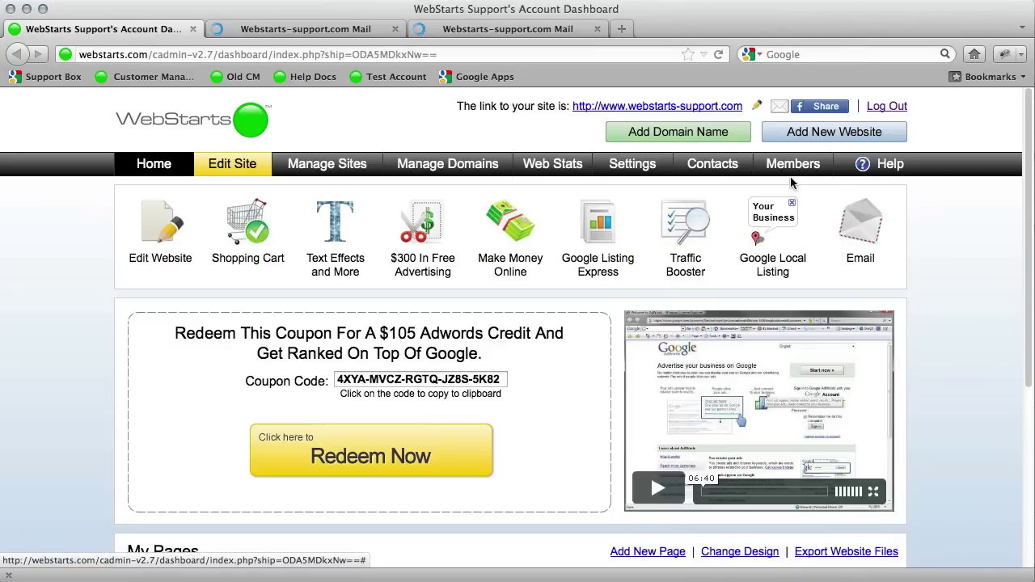
# Enter mail.google.com/a/webstarts-support.com as the address in a new tab.
pyautogui.click(538, 27)
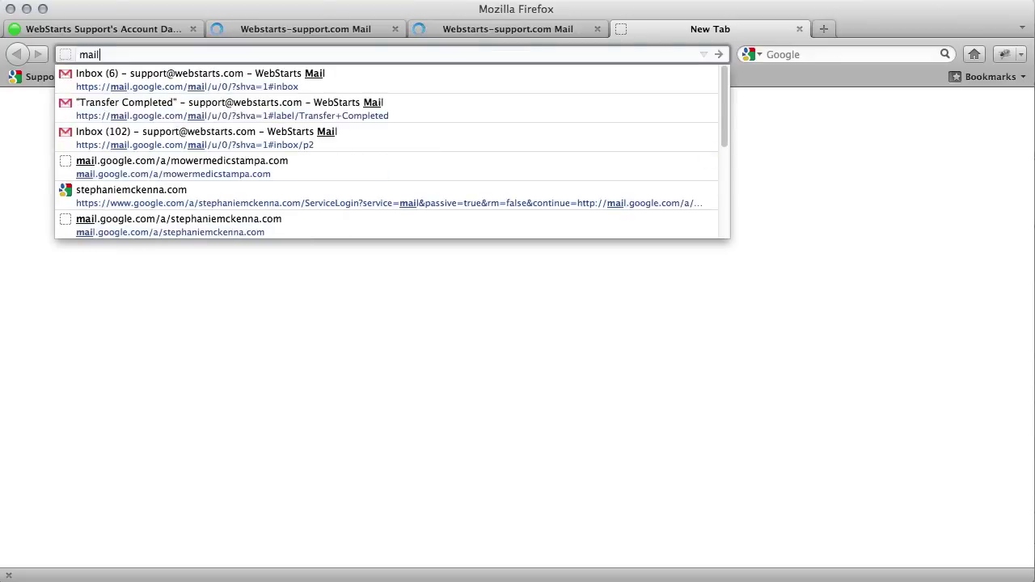
pyautogui.write('.google.co')
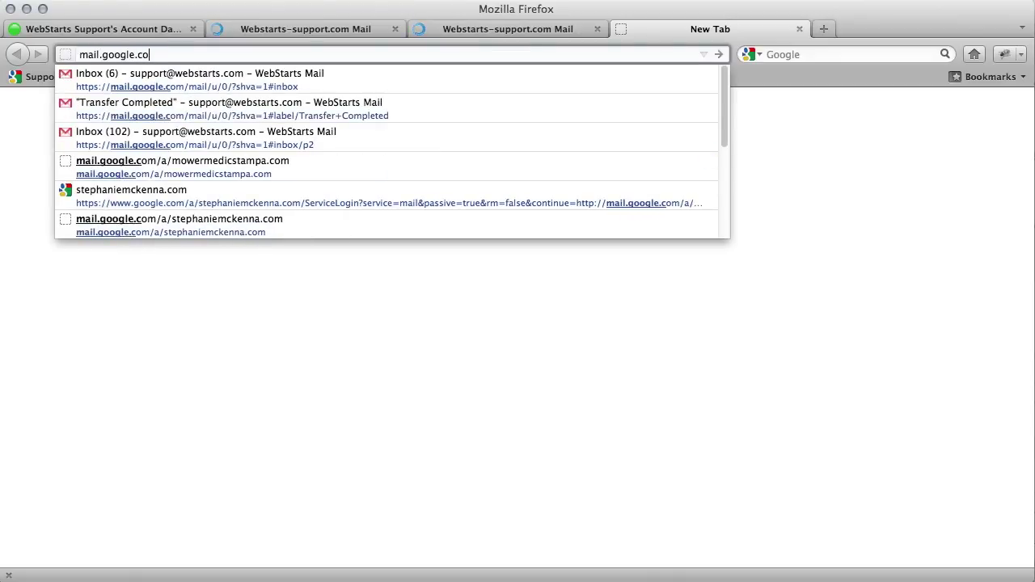
pyautogui.write('m/a/')
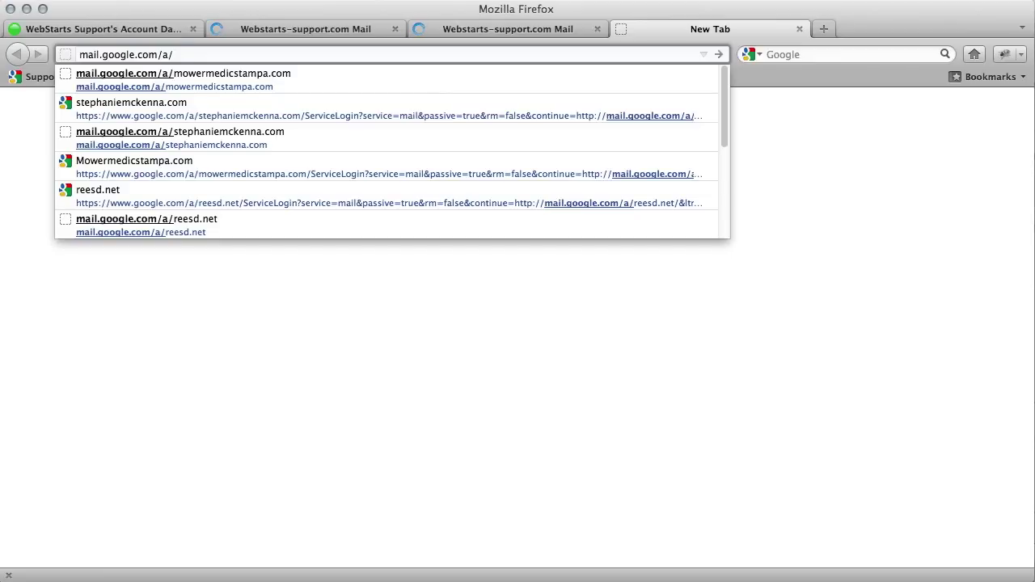
pyautogui.write('webstarts')
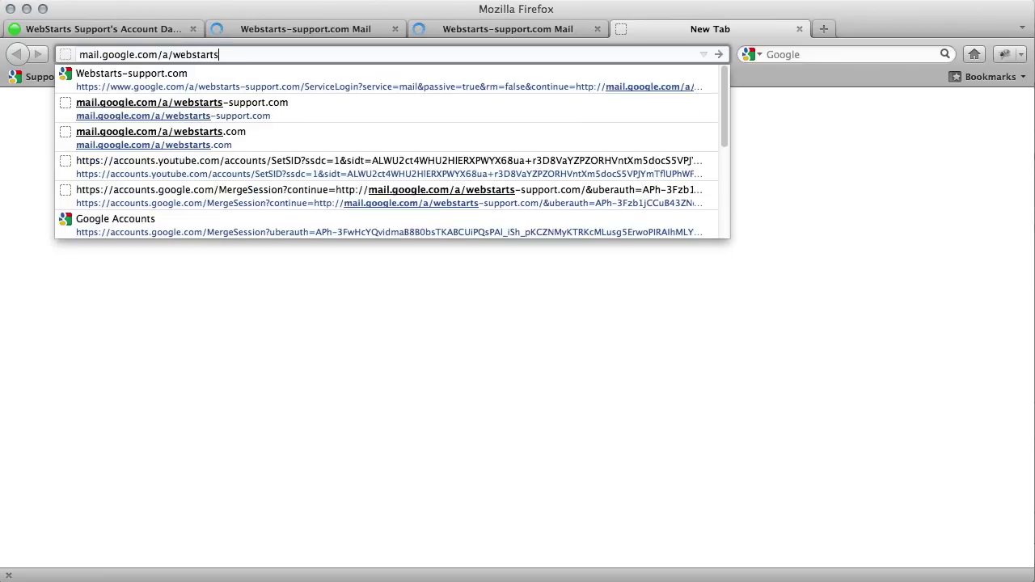
pyautogui.write('-support.com')
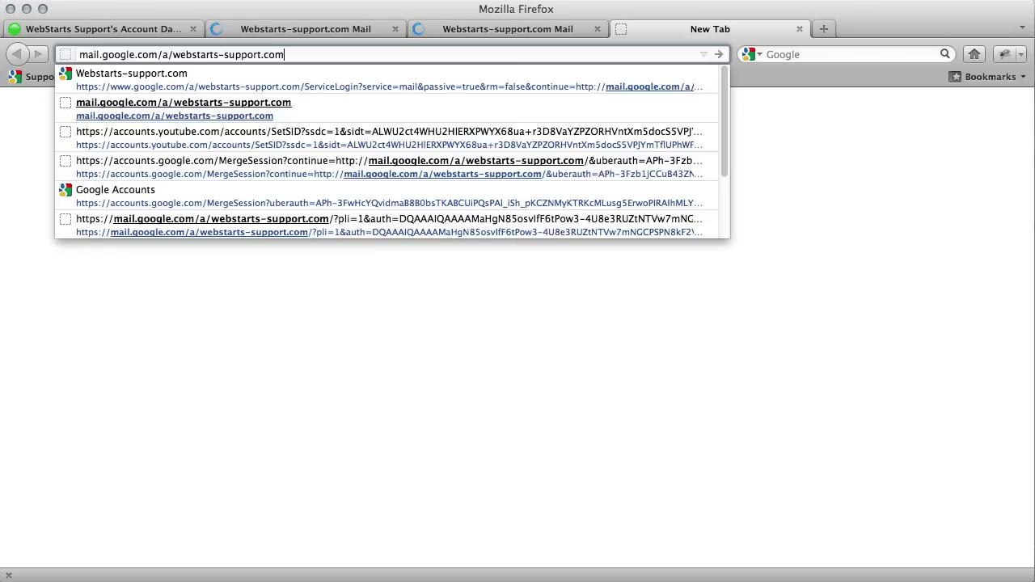
# Close the new address tab and the loading mailbox tab with Cmd+W.
pyautogui.press('super+w')
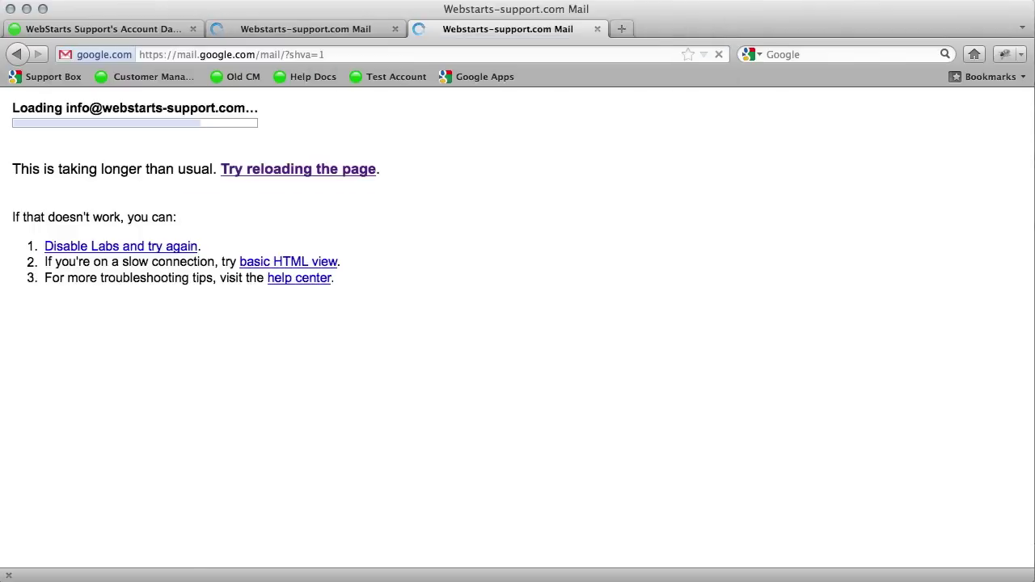
pyautogui.press('super+w')
pyautogui.press('super+w')
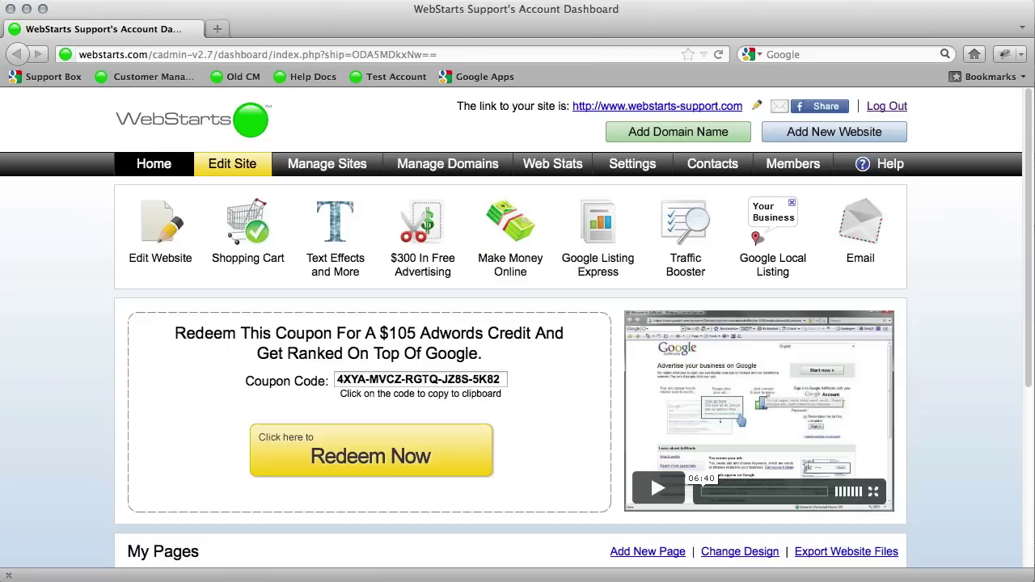